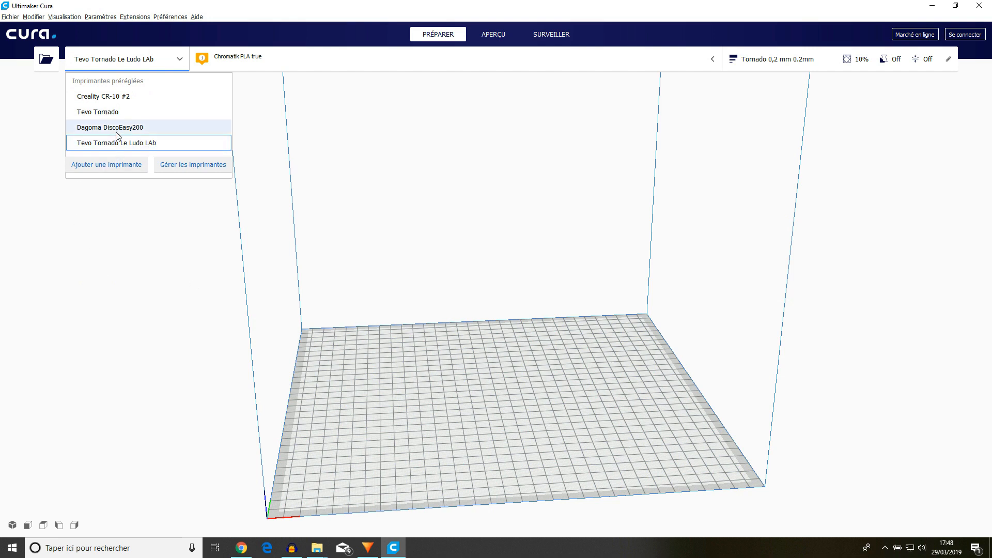
# Check the preset printers and available material brands, and view the Chromatik PLA true properties in the materials preferences.
pyautogui.click(133, 259)
pyautogui.click(340, 60)
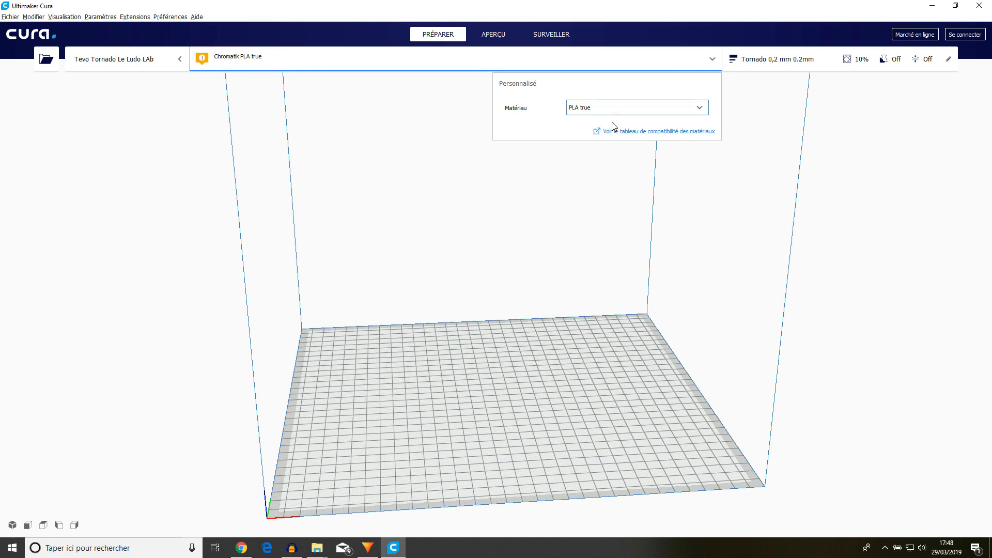
pyautogui.click(702, 108)
pyautogui.moveTo(622, 133)
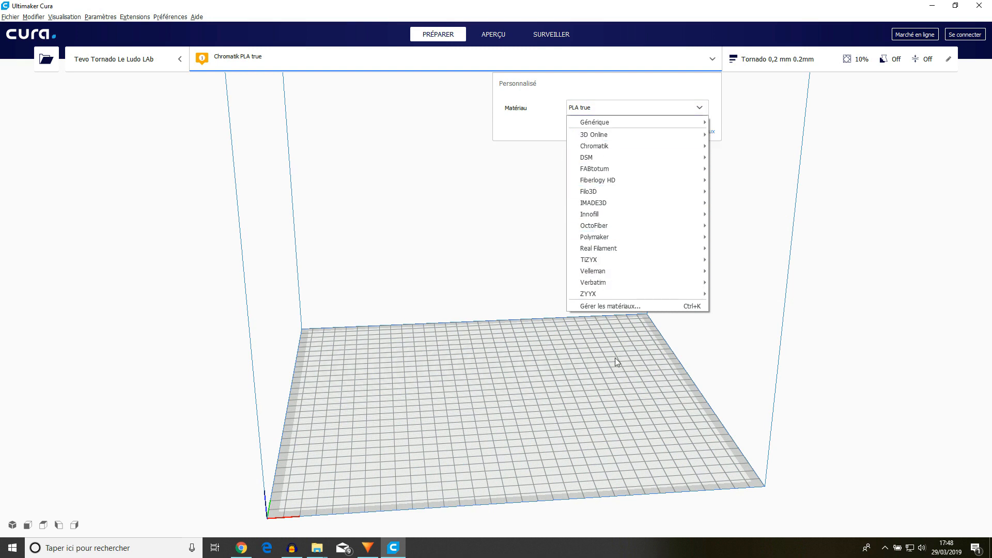
pyautogui.click(622, 307)
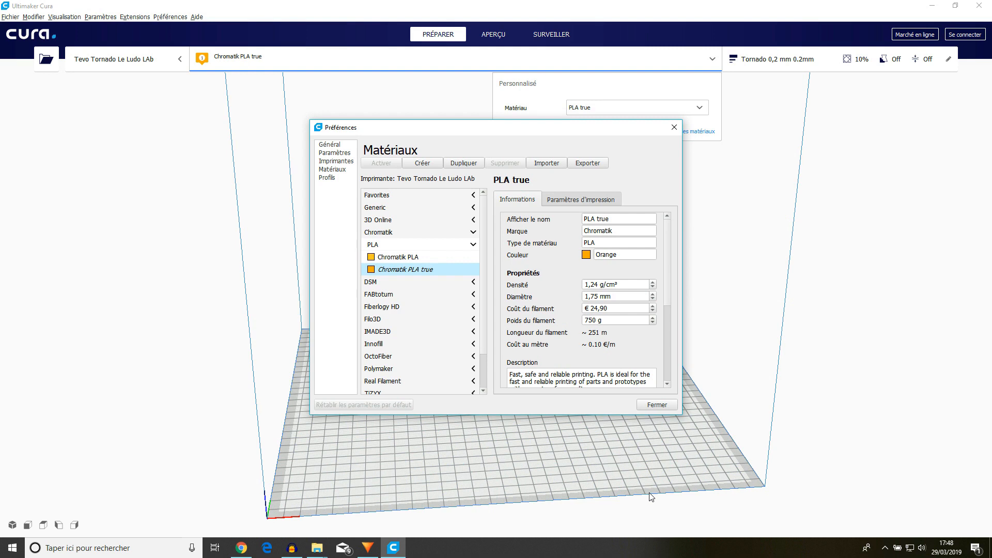
pyautogui.click(658, 404)
pyautogui.click(824, 228)
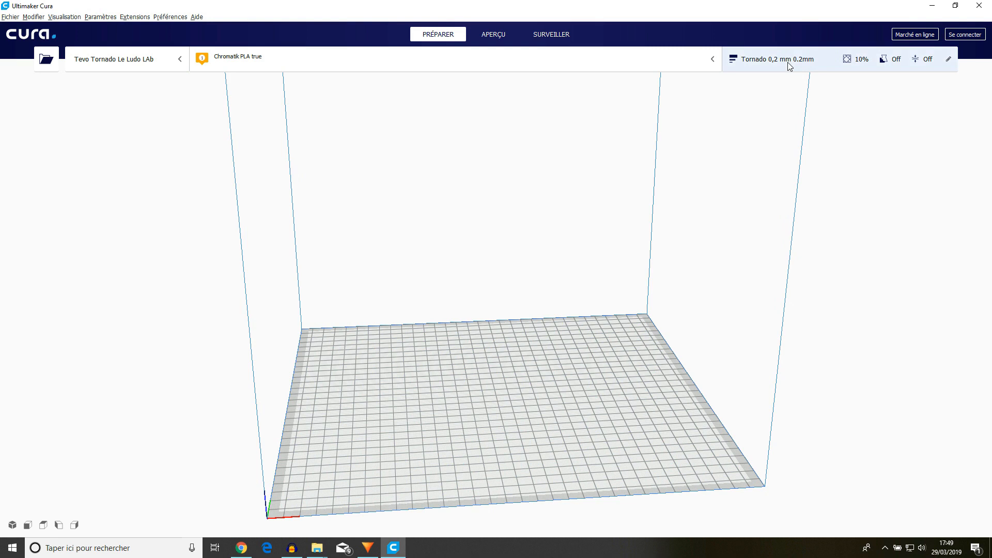
# Review the custom print settings of the Tornado 0,2 mm profile, including the Coque and Remplissage sections.
pyautogui.click(789, 62)
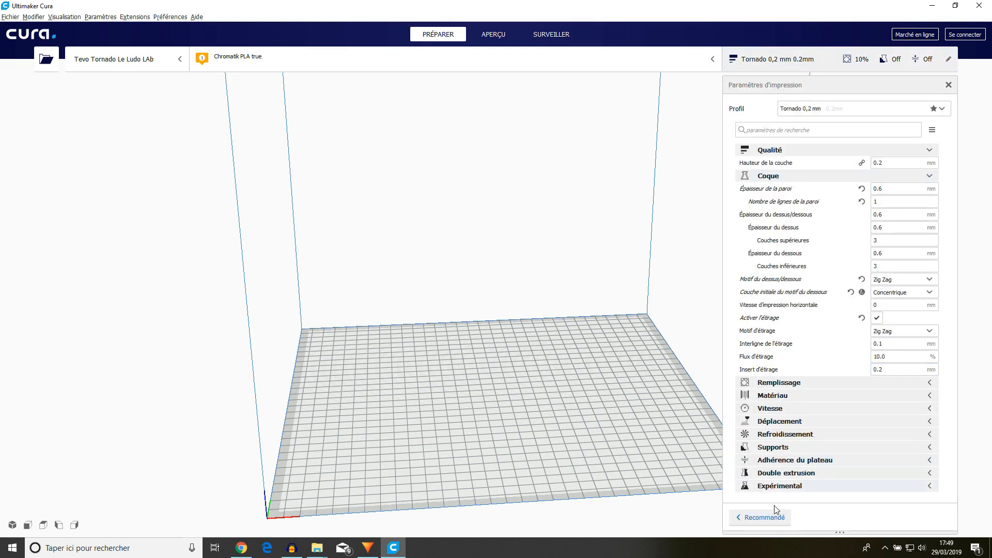
pyautogui.click(933, 383)
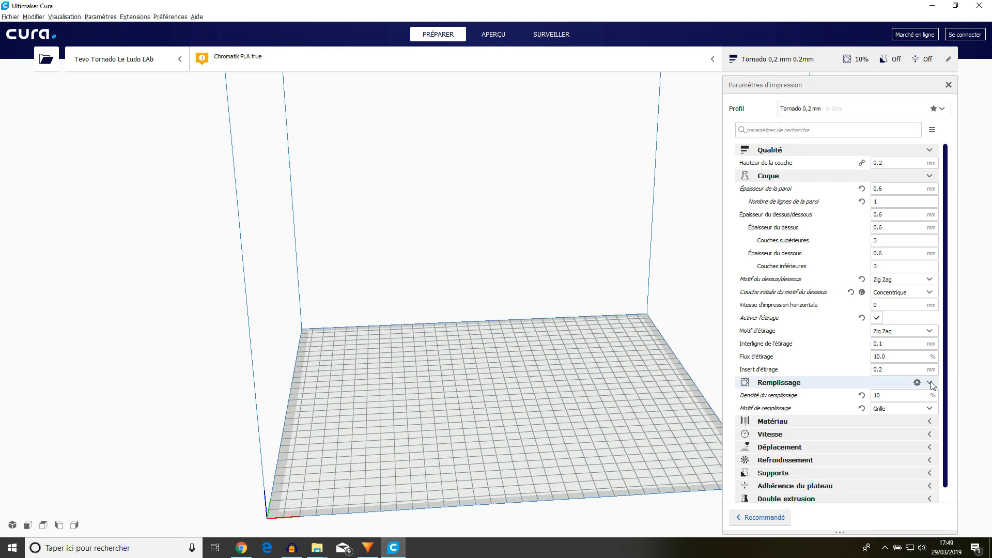
pyautogui.click(931, 383)
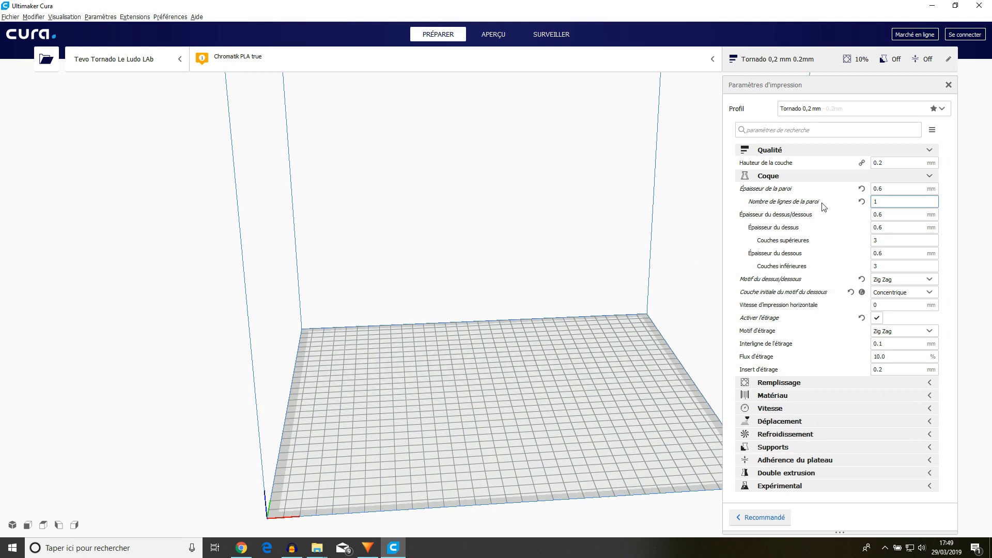
pyautogui.click(801, 66)
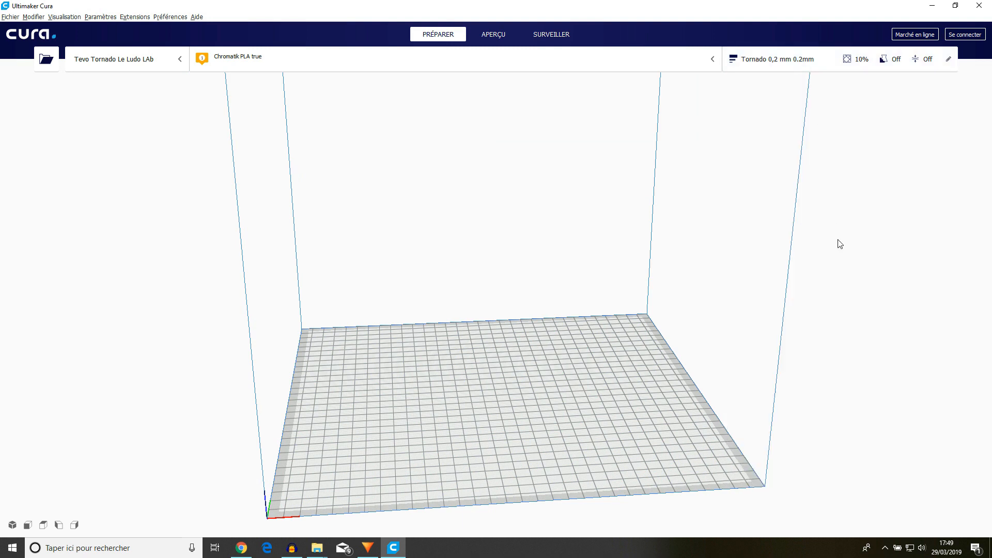
# Load the CCR10_Carre gabarit 20x20 v1 model onto the build plate.
pyautogui.click(44, 60)
pyautogui.doubleClick(238, 106)
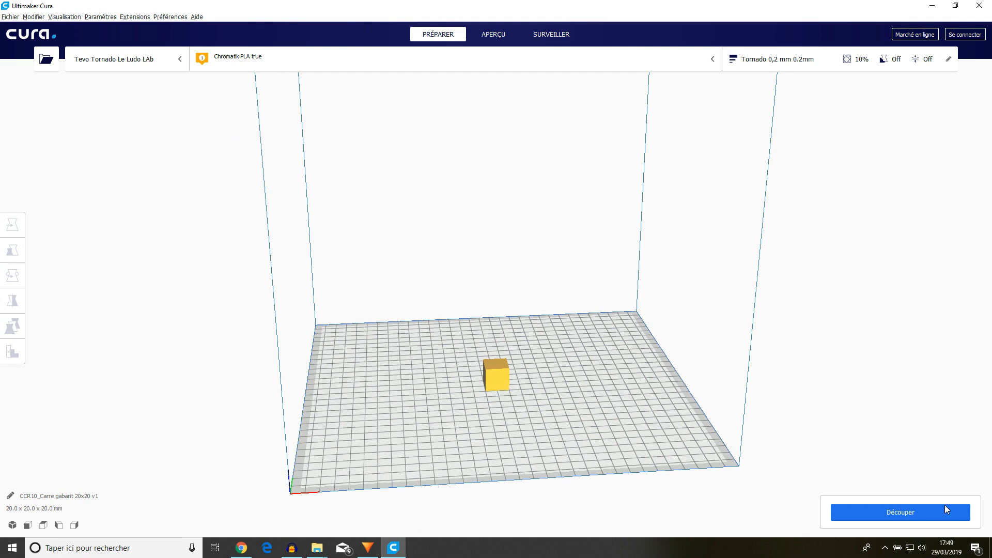
pyautogui.scroll(1, 557, 420)
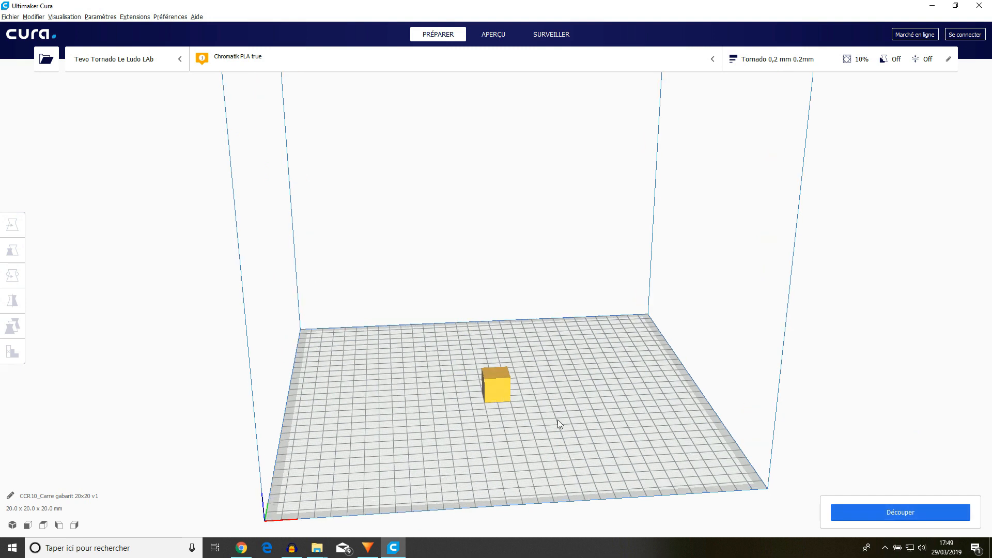
pyautogui.press('Left')
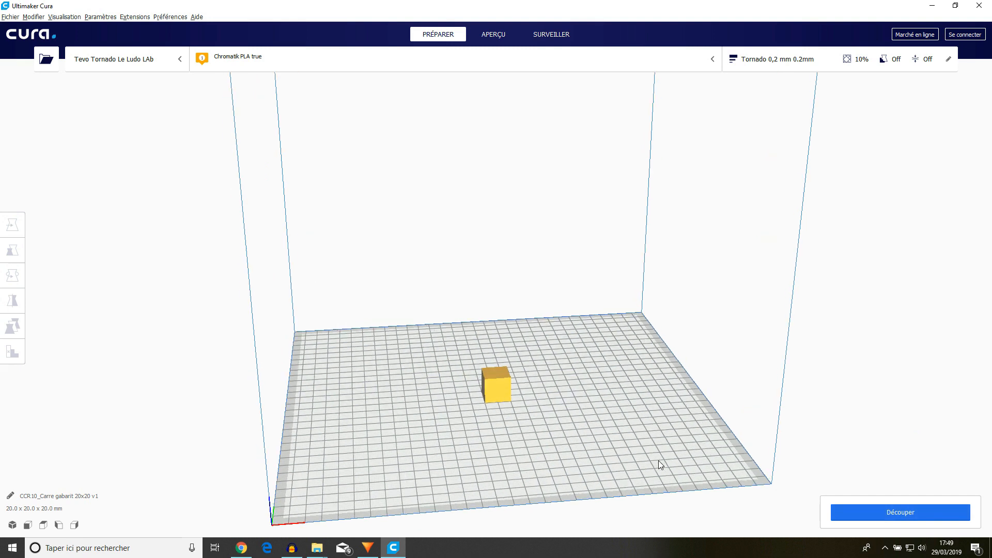
pyautogui.press('Left')
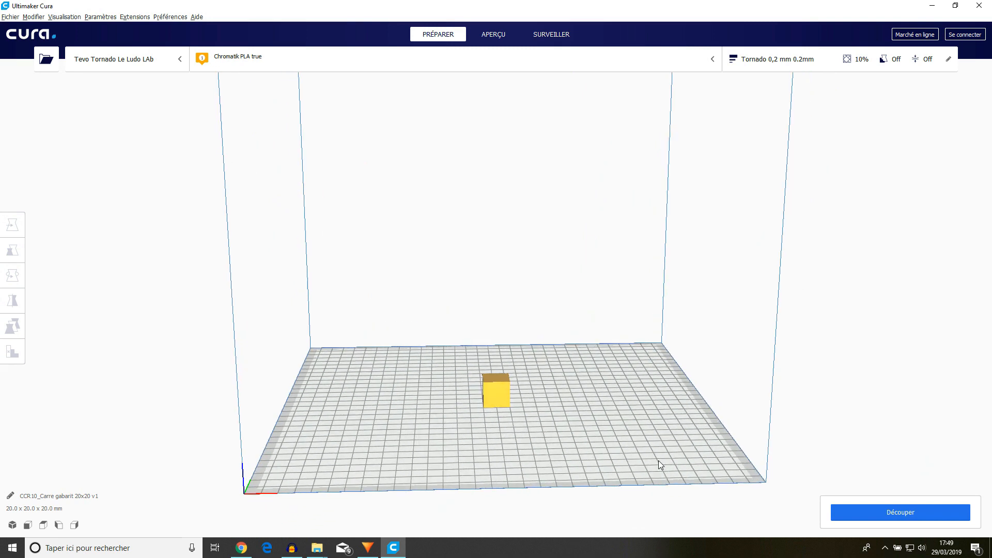
pyautogui.moveTo(659, 460); pyautogui.dragTo(545, 425, button='right')
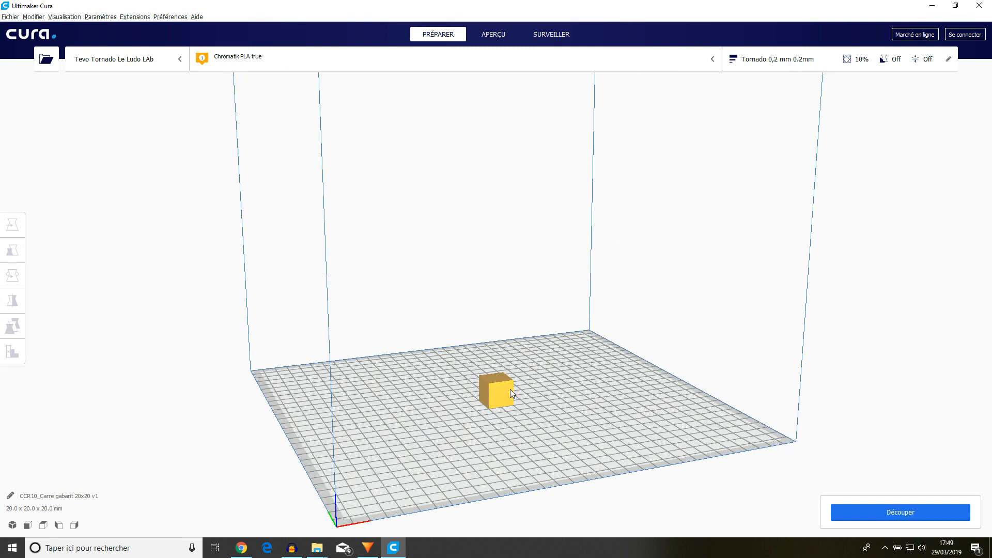
# Examine the cube's per-model settings, including the parameters available for customising it.
pyautogui.click(498, 391)
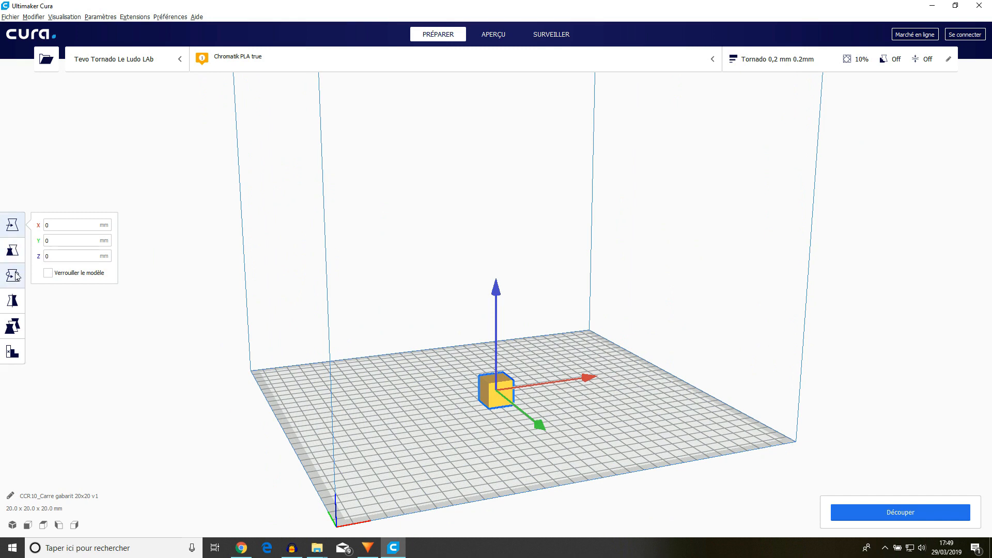
pyautogui.click(12, 328)
pyautogui.click(74, 344)
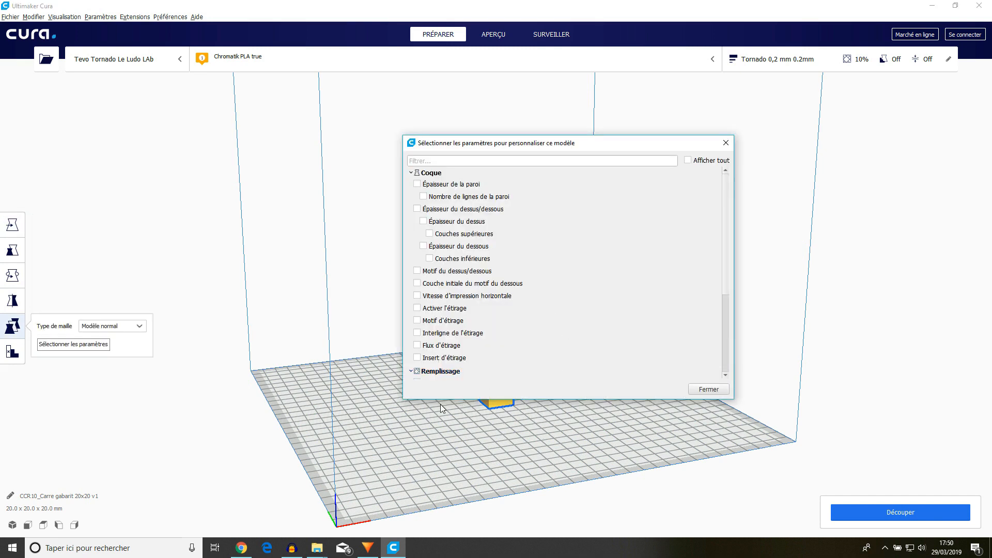
pyautogui.click(138, 328)
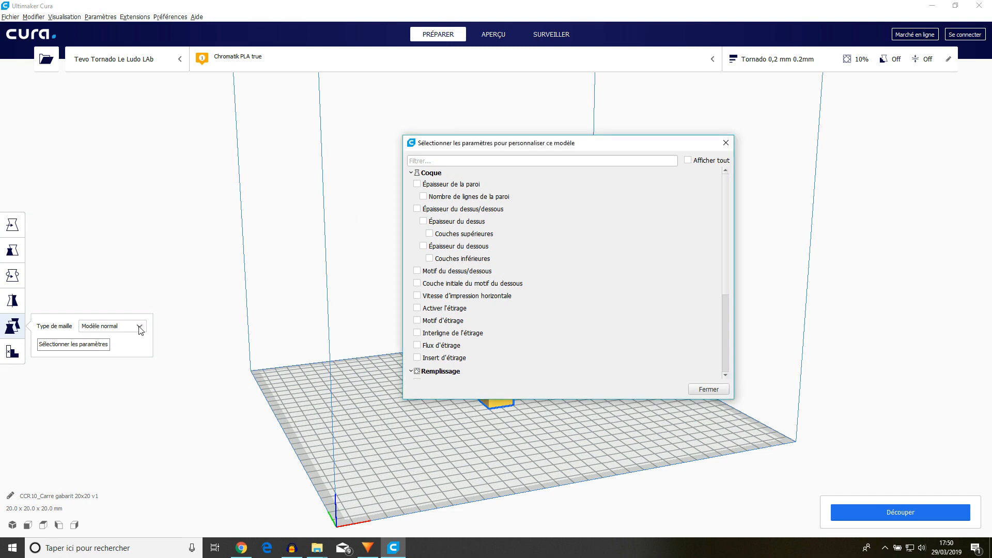
pyautogui.click(709, 390)
pyautogui.click(69, 398)
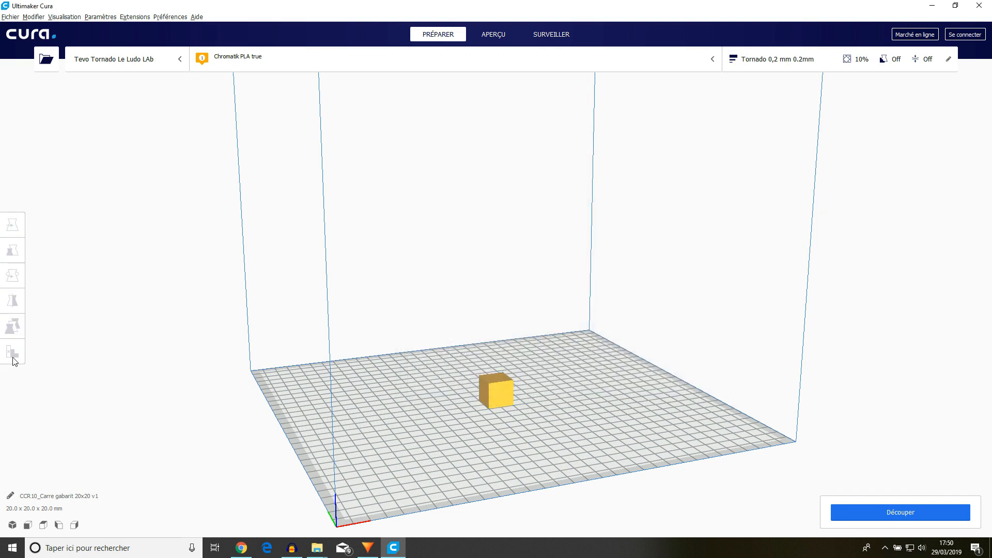
# Select the cube, show the support blocker tool, and clear the selection.
pyautogui.click(509, 403)
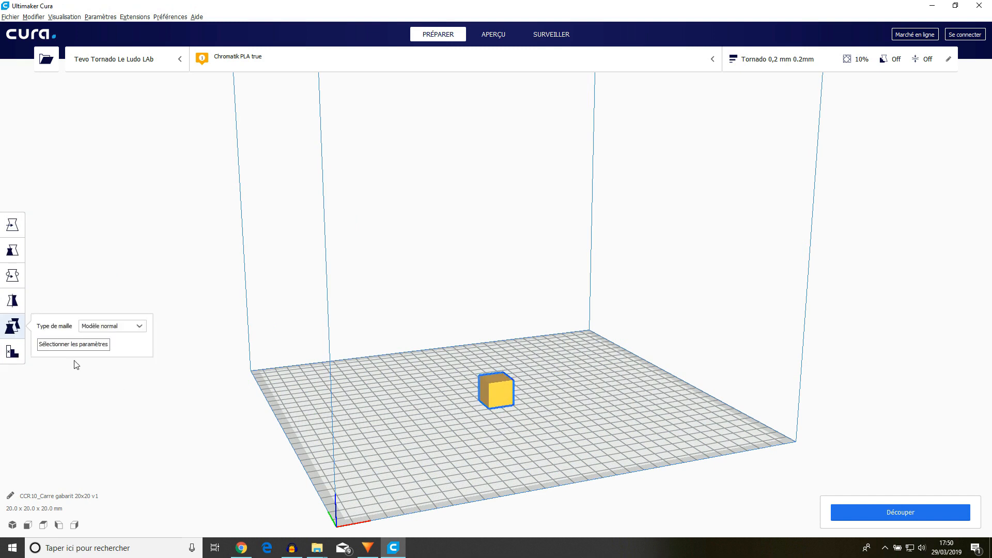
pyautogui.click(13, 353)
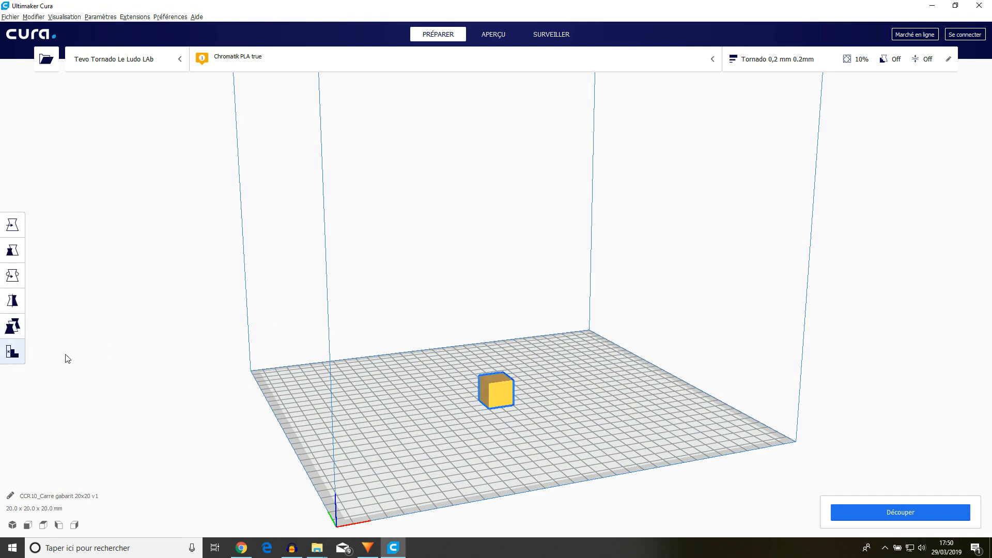
pyautogui.click(236, 399)
# Slice the cube and show its print time and material breakdown.
pyautogui.click(910, 512)
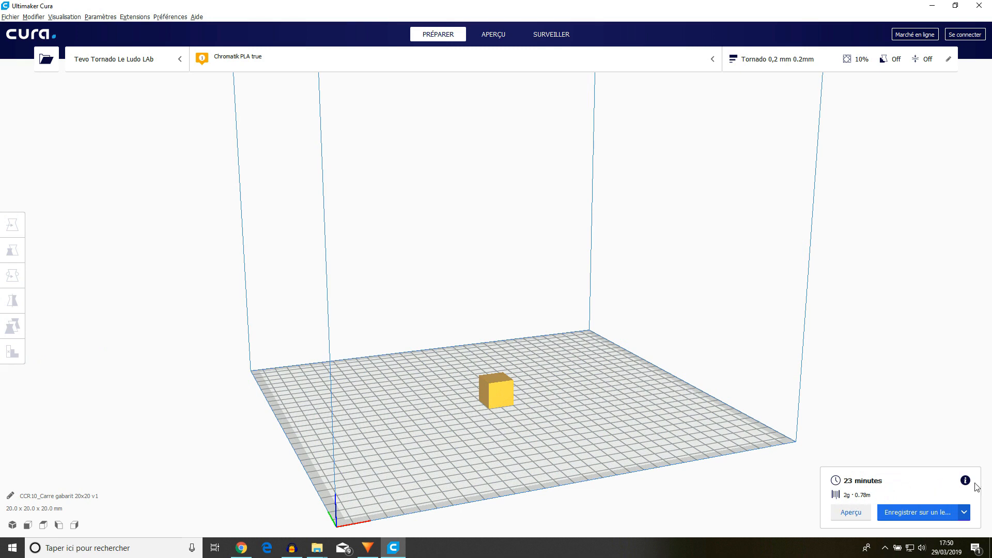
pyautogui.moveTo(966, 482)
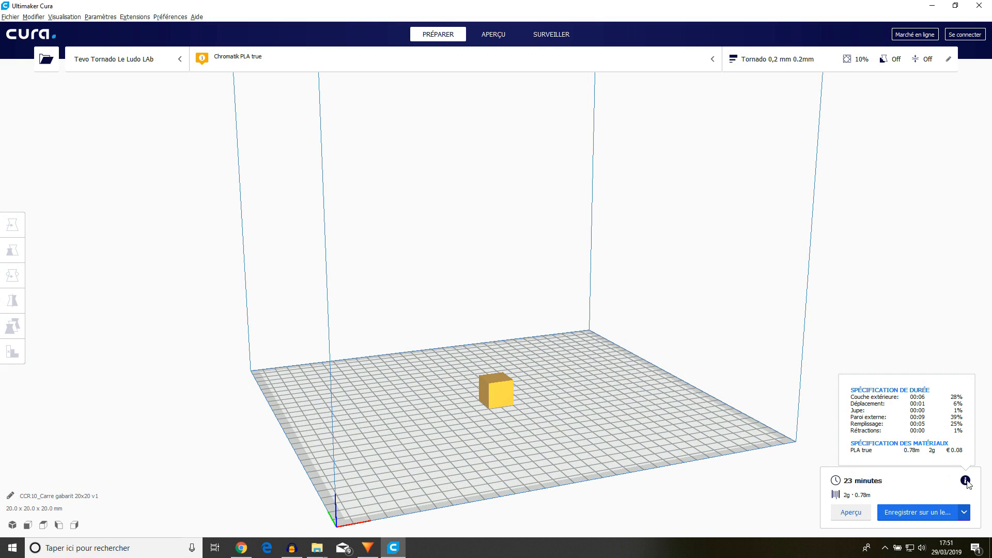
# Preview the sliced cube in layer view and check the display types, colour scheme options and layer slider.
pyautogui.click(851, 512)
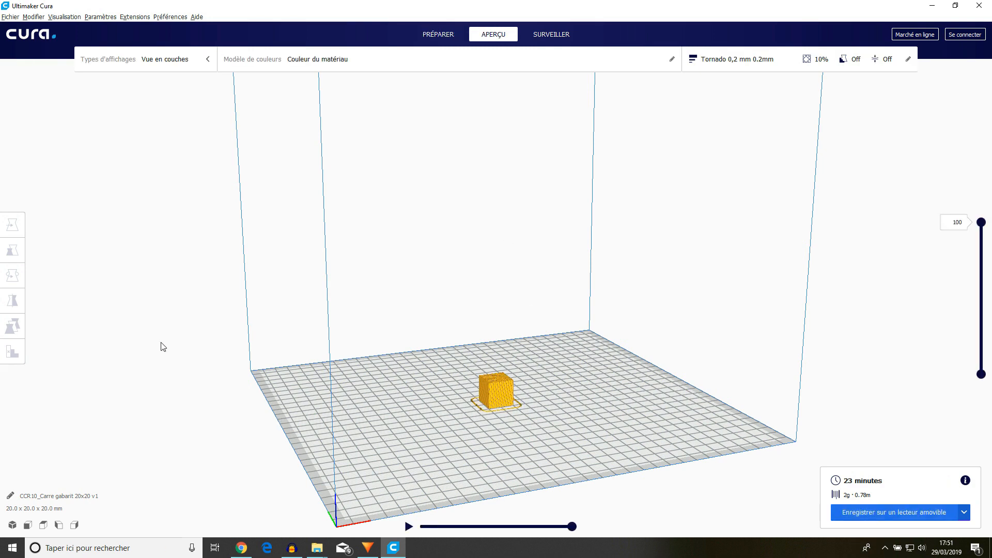
pyautogui.click(162, 67)
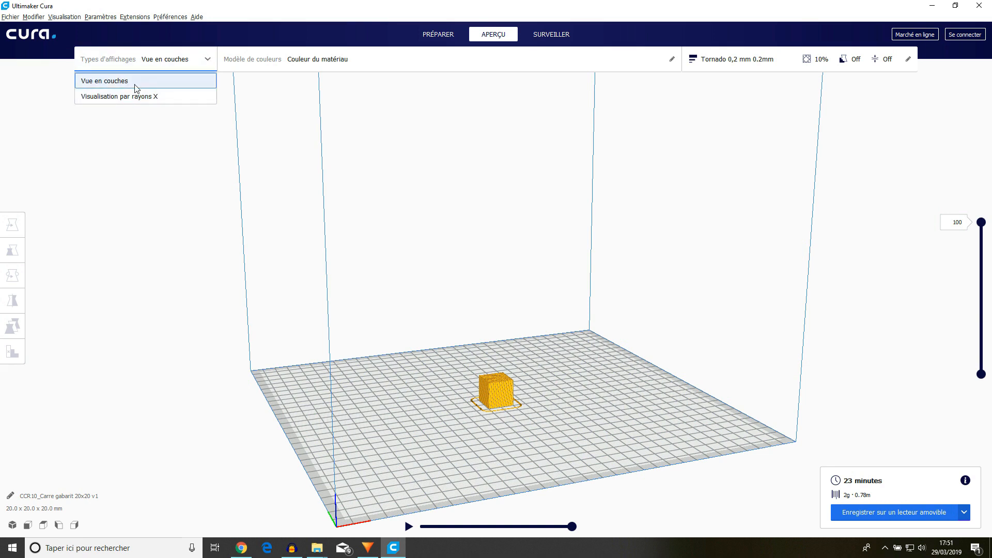
pyautogui.click(332, 64)
pyautogui.click(332, 64)
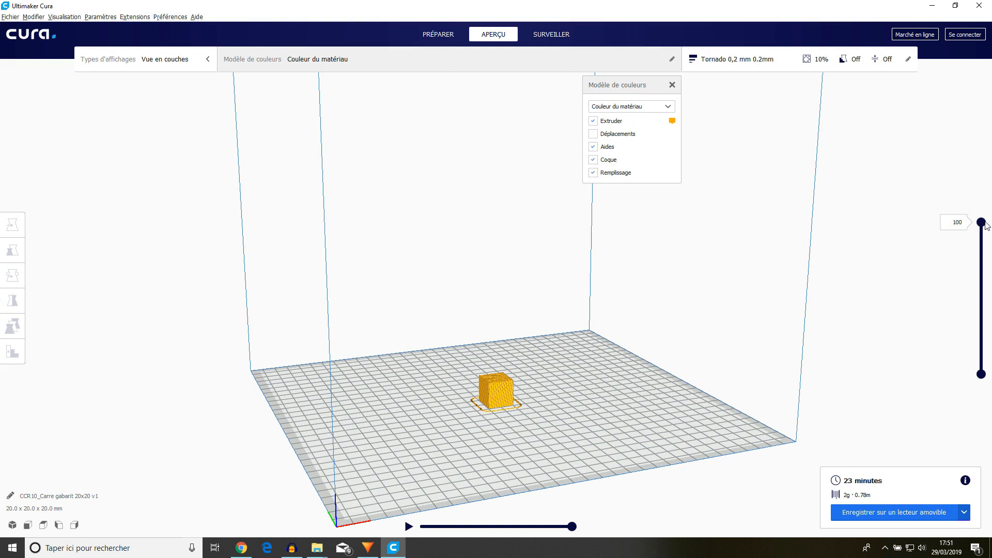
pyautogui.moveTo(982, 222)
pyautogui.mouseDown()
pyautogui.moveTo(982, 361)
pyautogui.moveTo(982, 244)
pyautogui.moveTo(966, 214)
pyautogui.mouseUp()
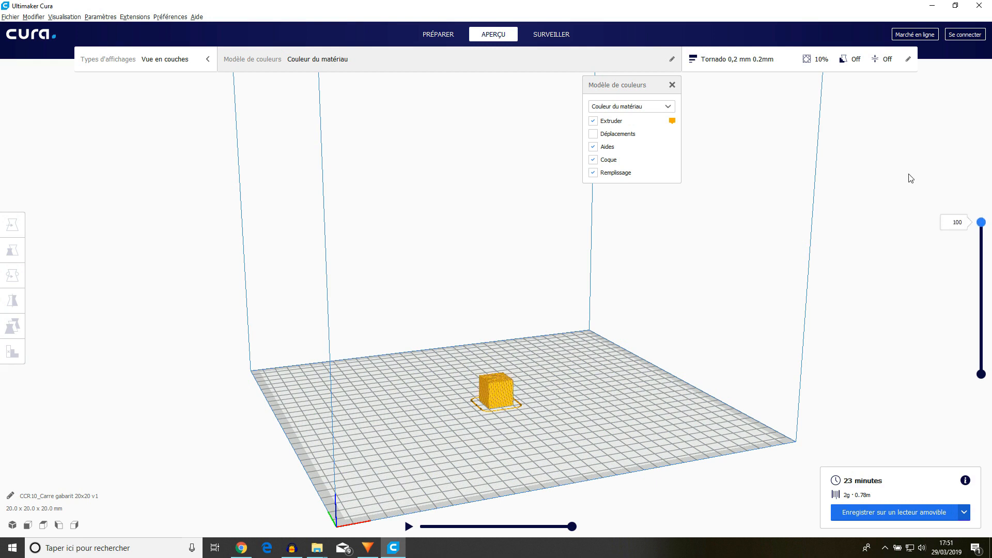
pyautogui.click(439, 34)
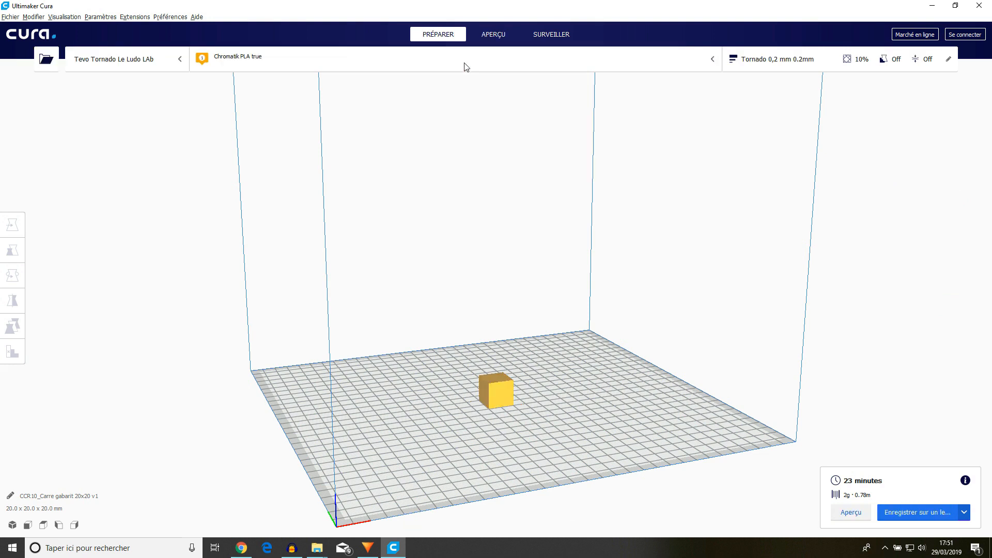
pyautogui.click(488, 40)
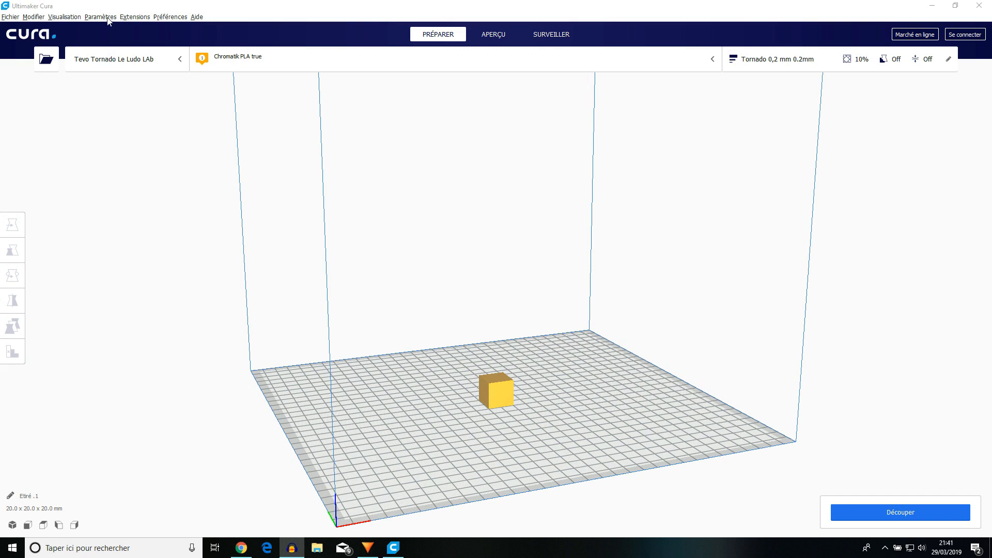
# Search the setting visibility preferences for "étirage" and check which ironing parameters are shown.
pyautogui.click(108, 17)
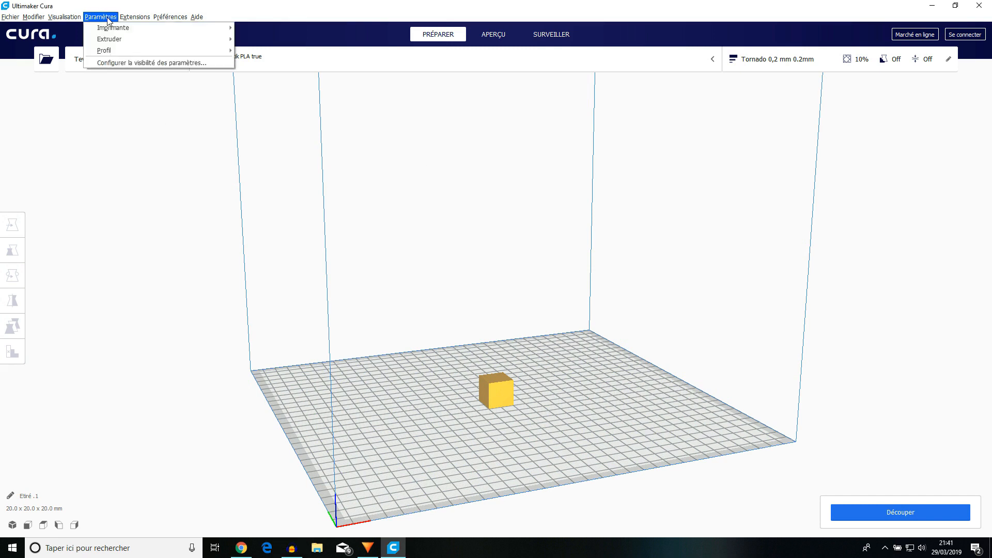
pyautogui.click(145, 64)
pyautogui.click(436, 163)
pyautogui.write('é')
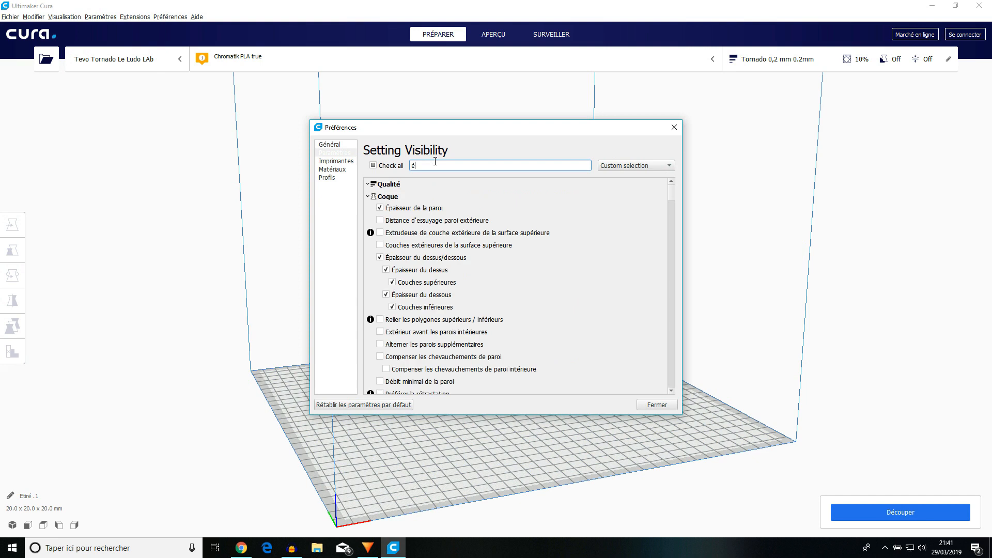
pyautogui.write('tirage')
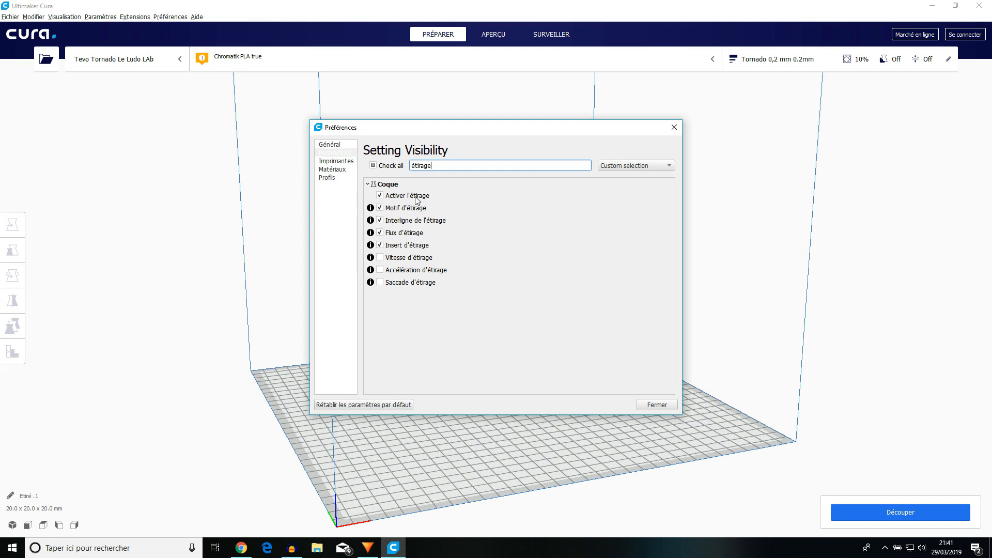
pyautogui.moveTo(417, 200)
pyautogui.click(651, 405)
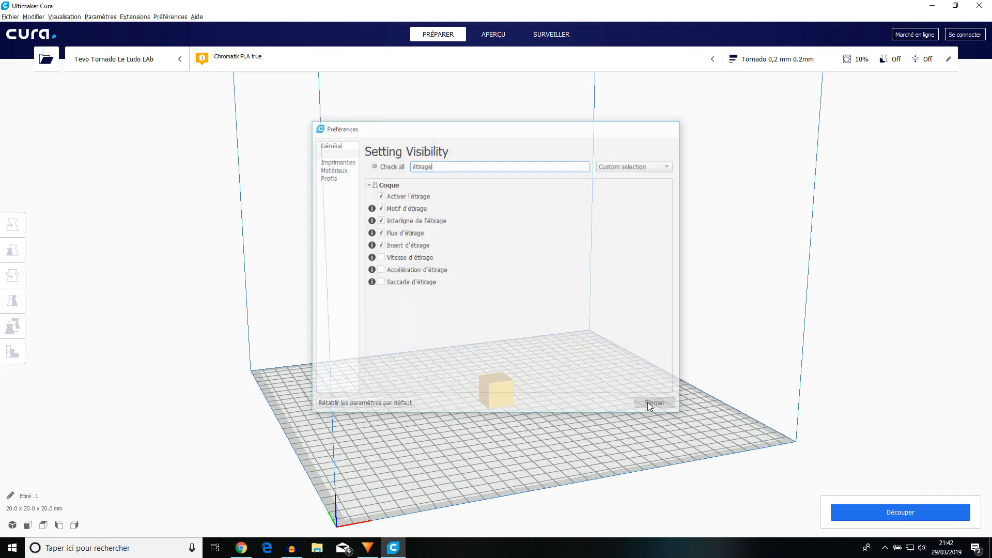
# Enable ironing (Activer l'étirage) in the Coque print settings with the Zig Zag pattern.
pyautogui.click(796, 58)
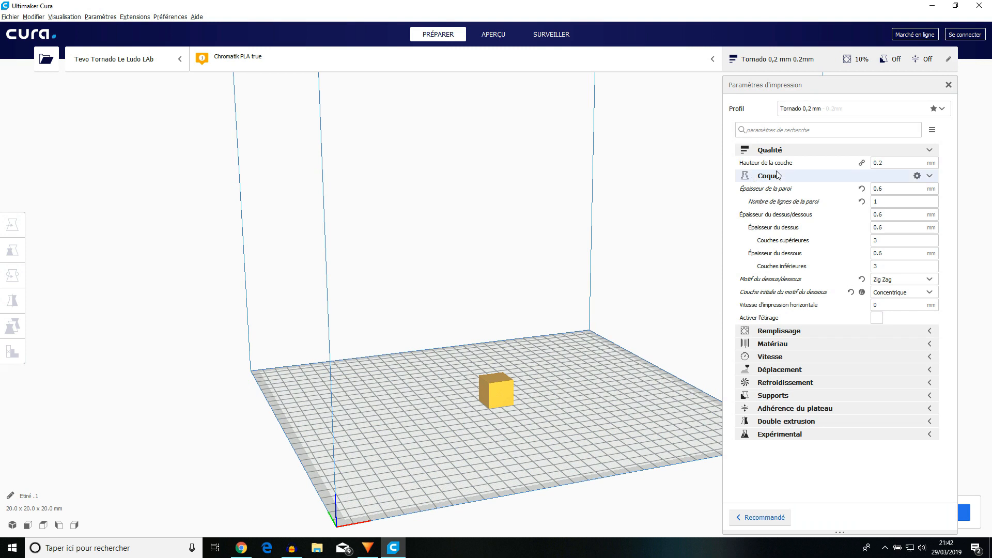
pyautogui.click(877, 319)
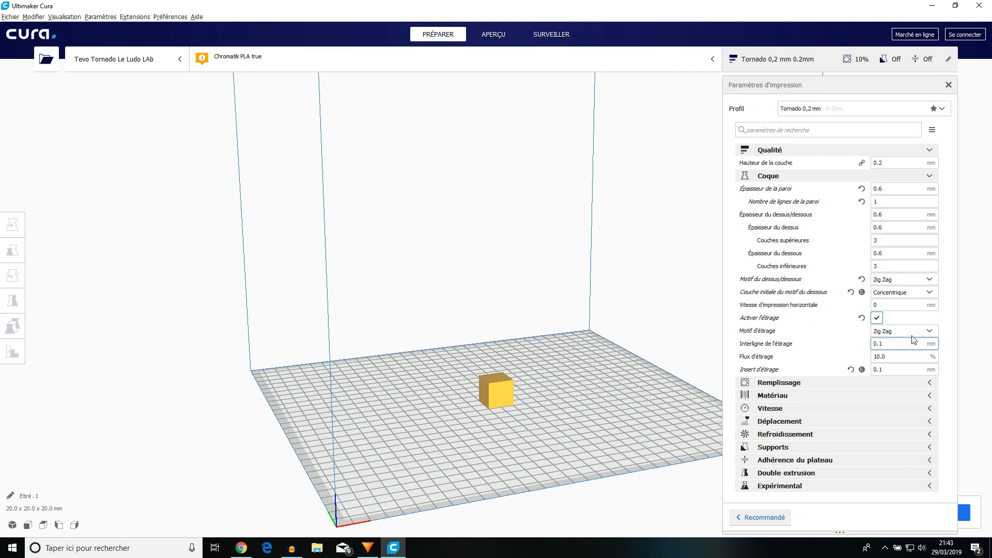
pyautogui.click(935, 333)
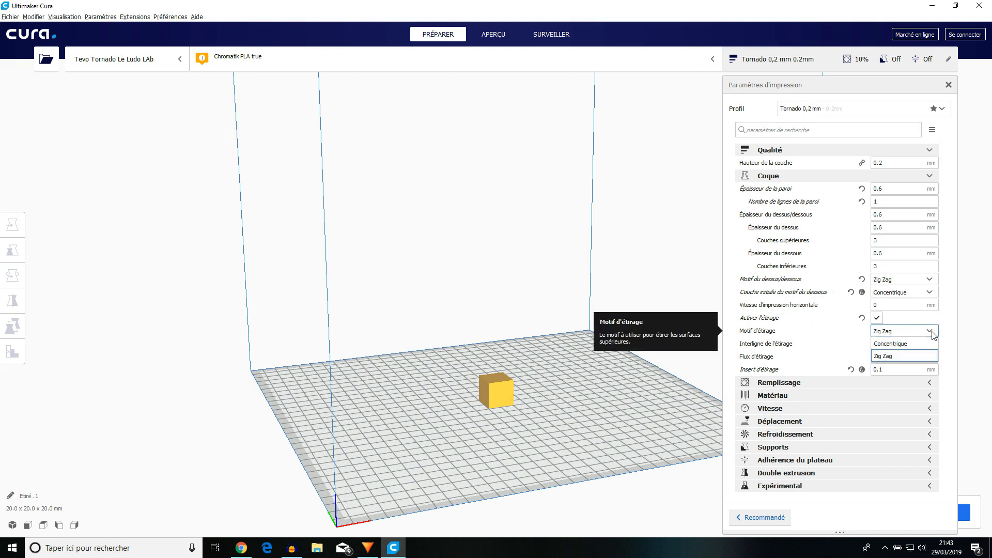
pyautogui.click(897, 357)
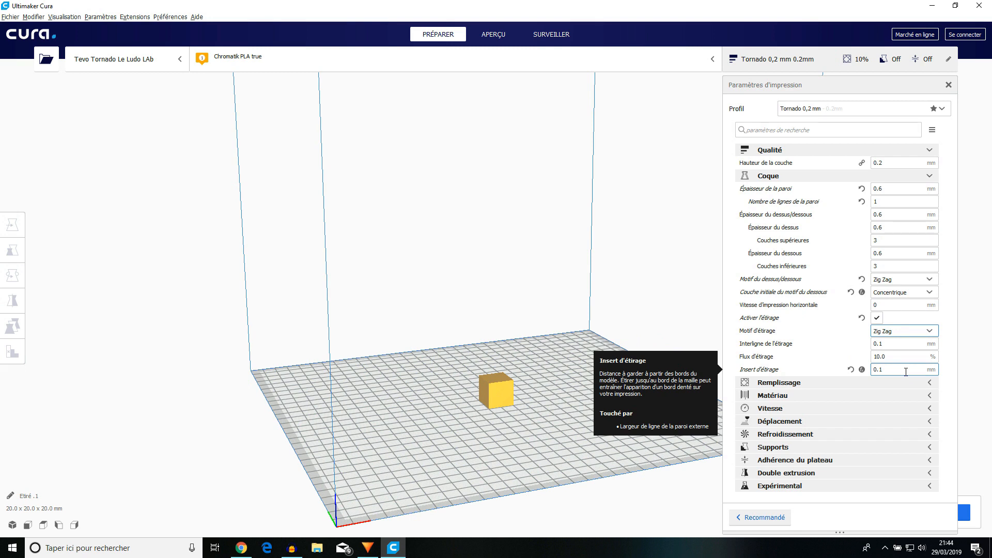
pyautogui.click(813, 61)
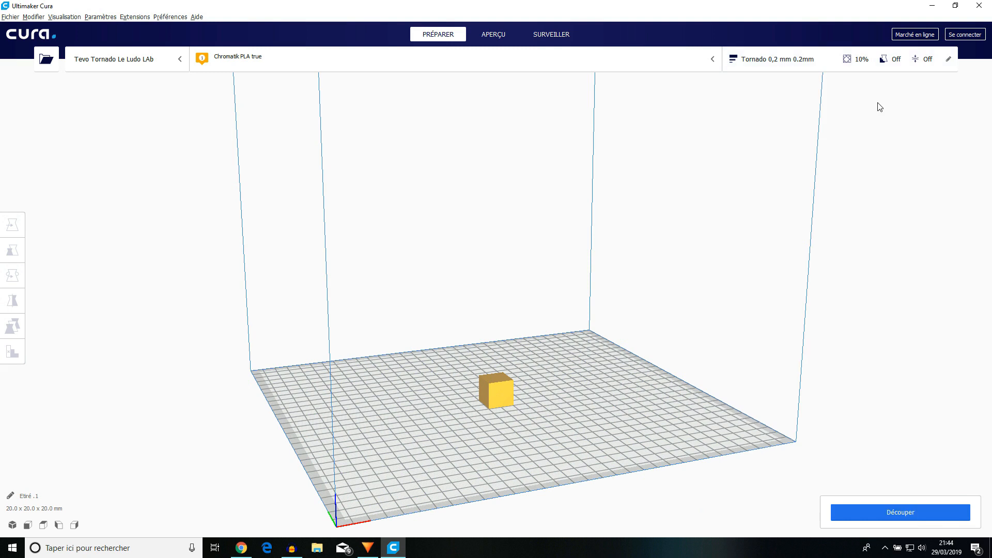